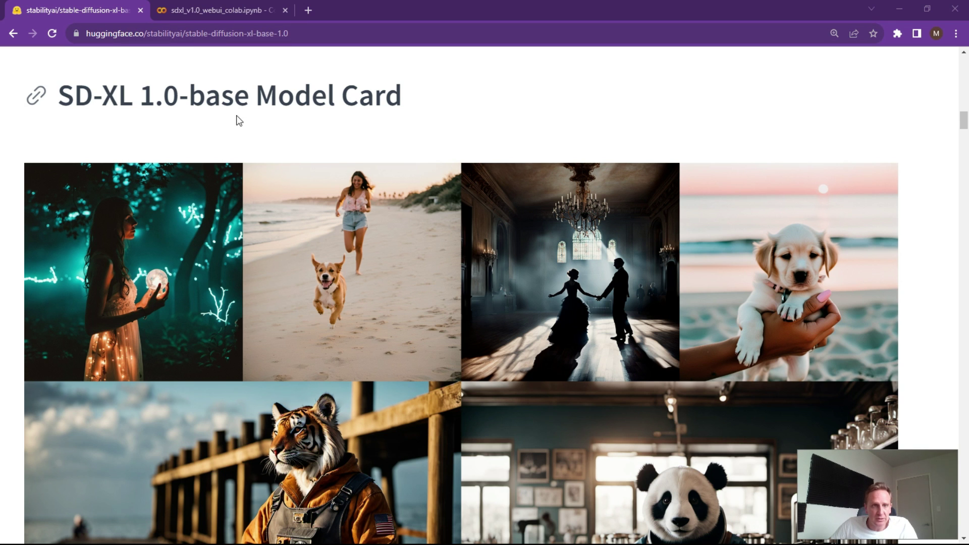
Step: Connect the sdxl_v1.0_webui_colab notebook to a T4 GPU runtime
scroll(283, 188, "down", 3)
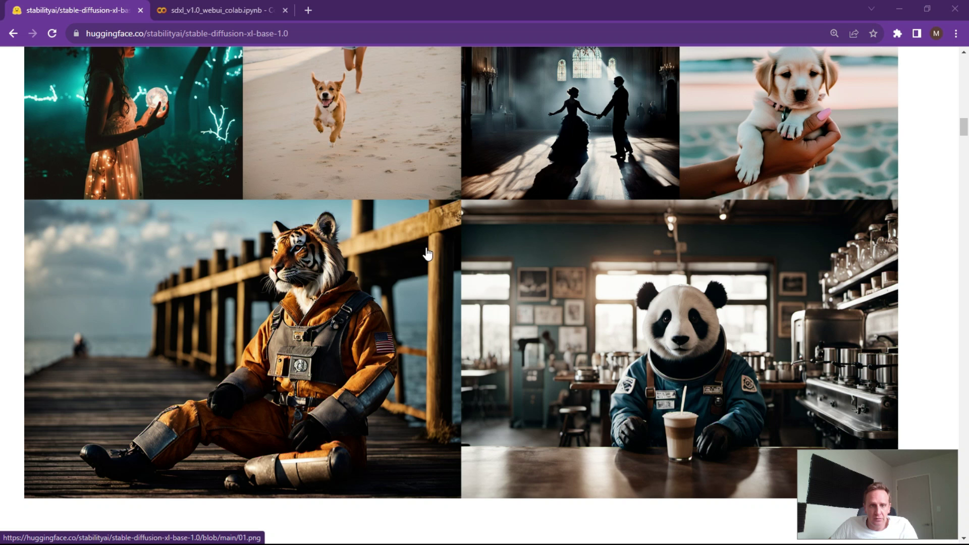
scroll(703, 303, "down", 1)
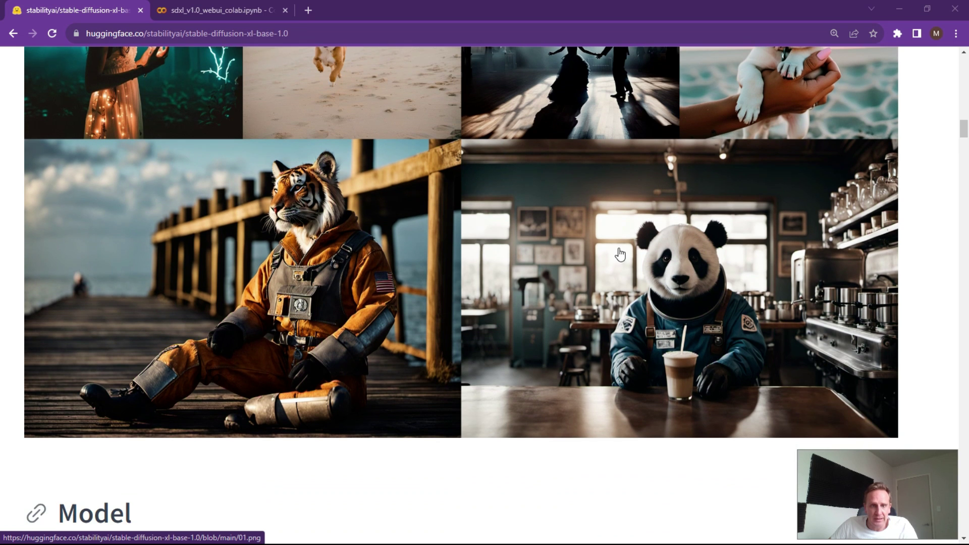
scroll(636, 252, "up", 7)
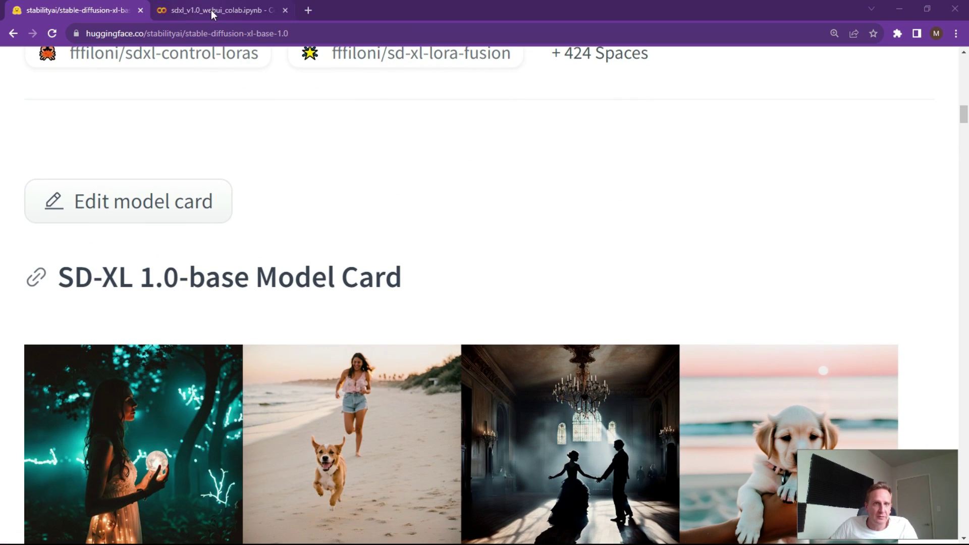
left_click(212, 10)
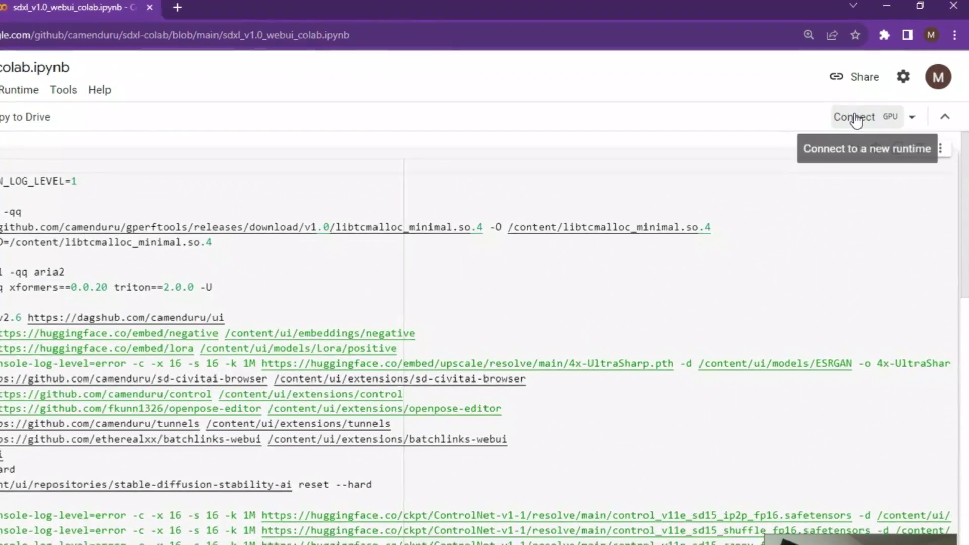
left_click(848, 126)
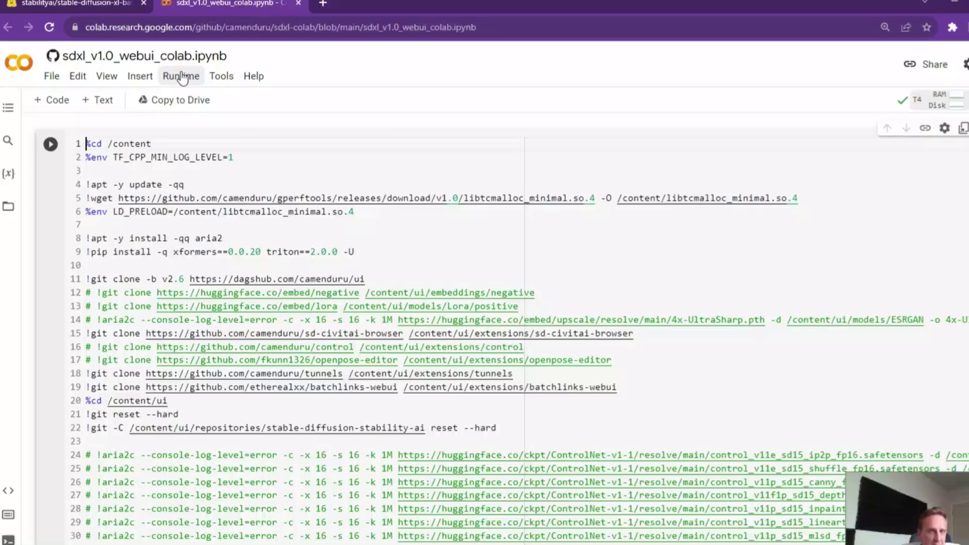
Step: Run all notebook cells via the Runtime menu, accepting the Run anyway warning
left_click(177, 79)
left_click(211, 80)
left_click(203, 63)
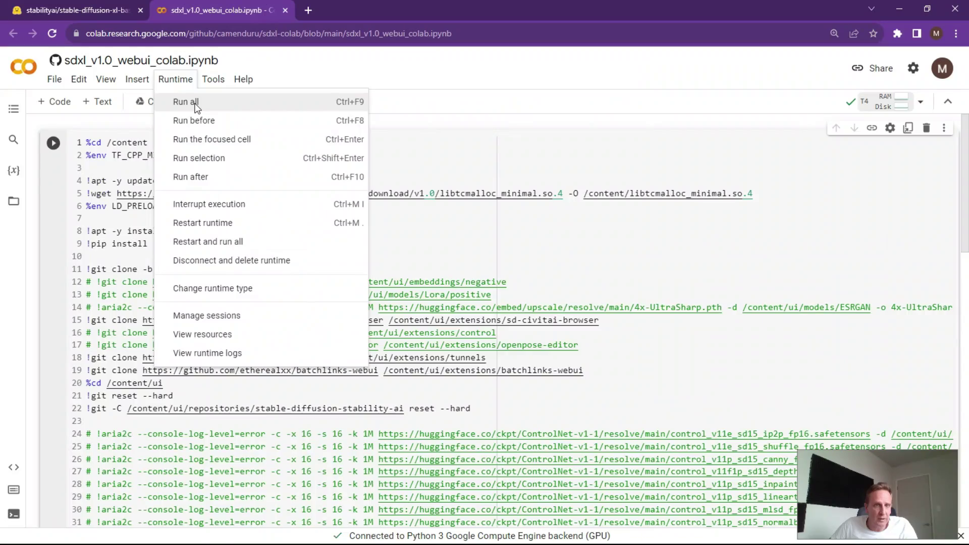
left_click(229, 94)
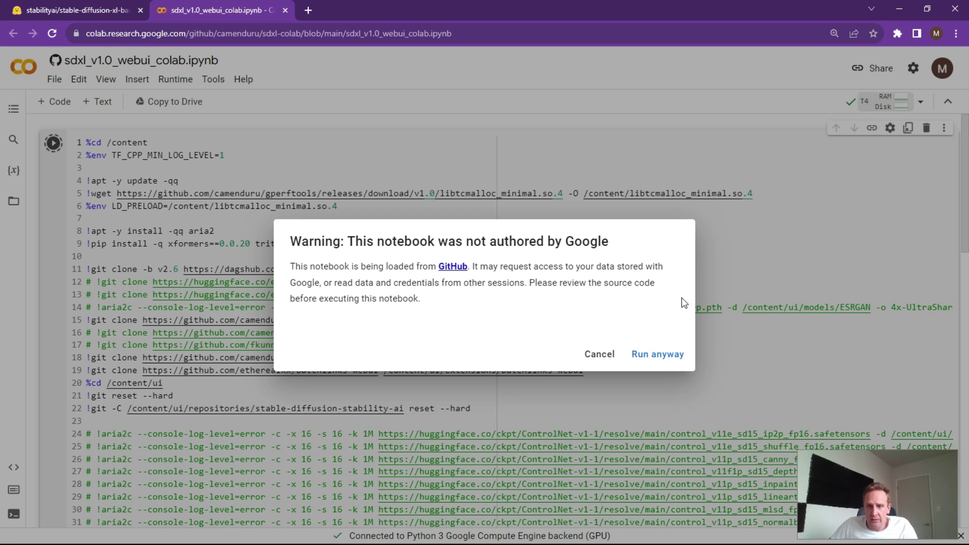
left_click(663, 355)
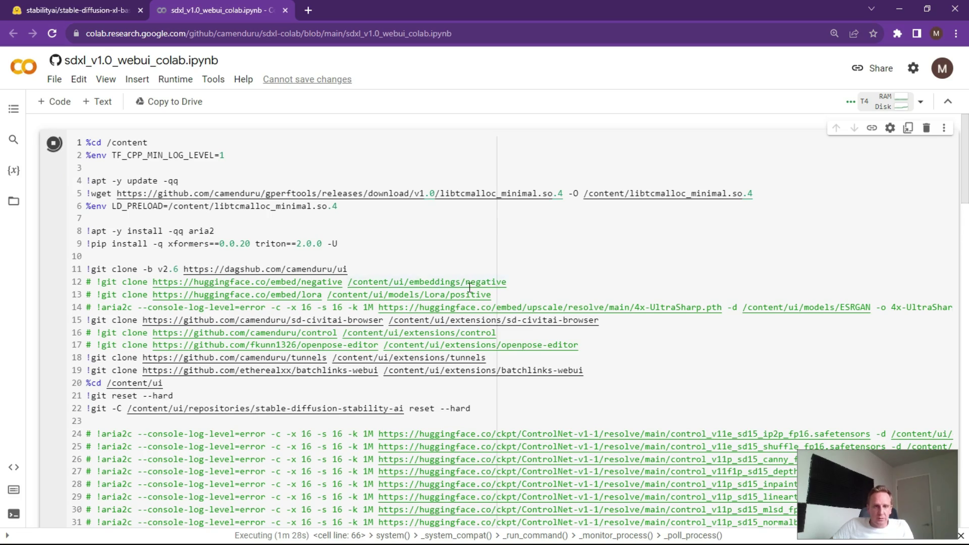
Step: Find the gradio.live public WebUI link in the cell output and open it in a new tab
scroll(467, 253, "down", 15)
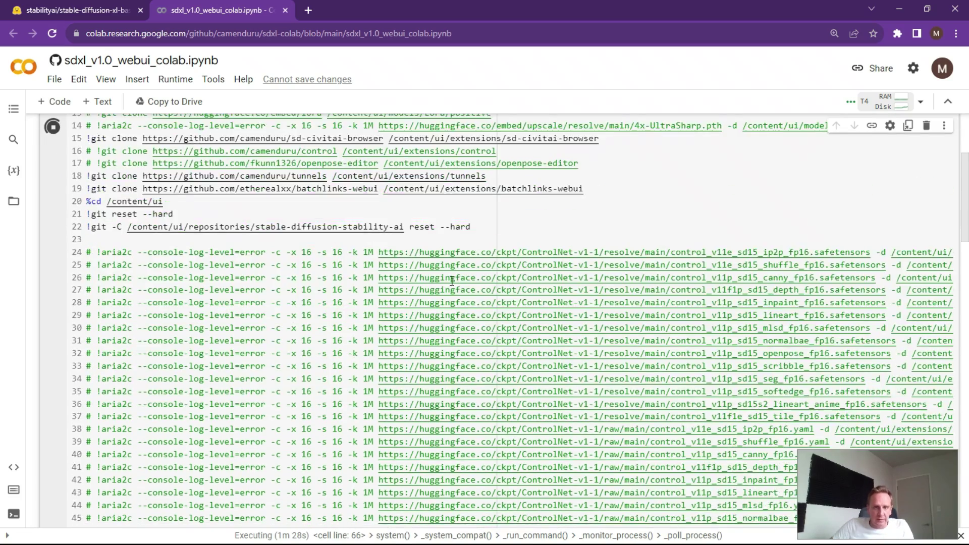
scroll(390, 289, "down", 8)
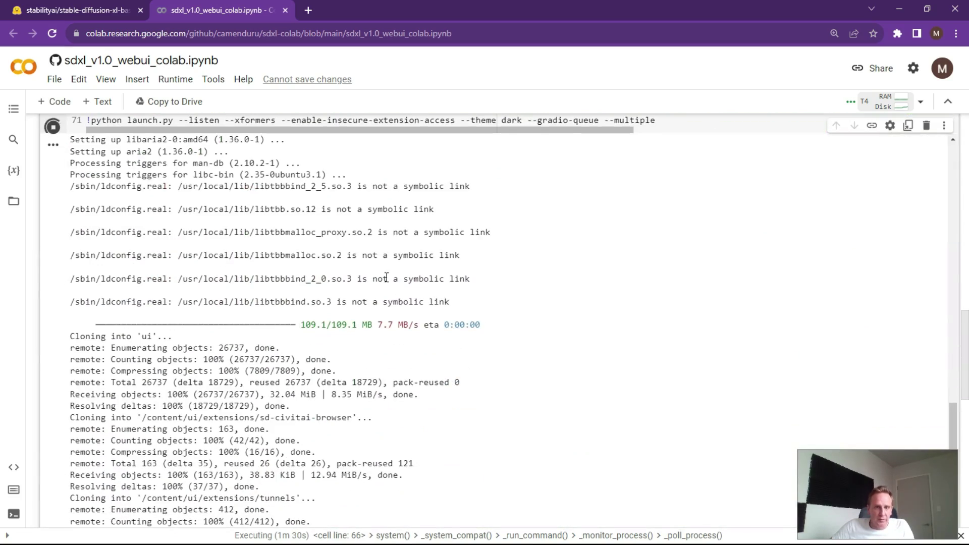
scroll(391, 293, "down", 2)
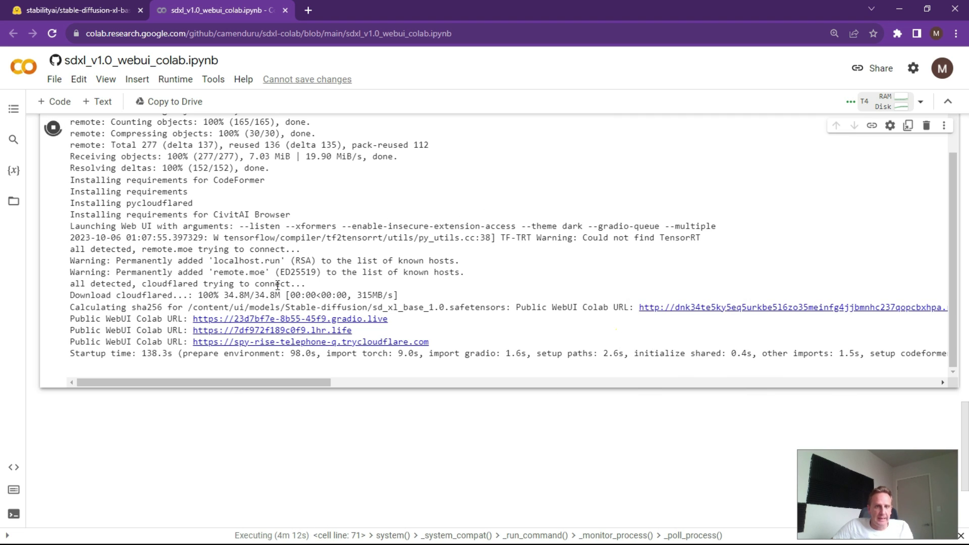
left_click_drag(69, 329, 179, 329)
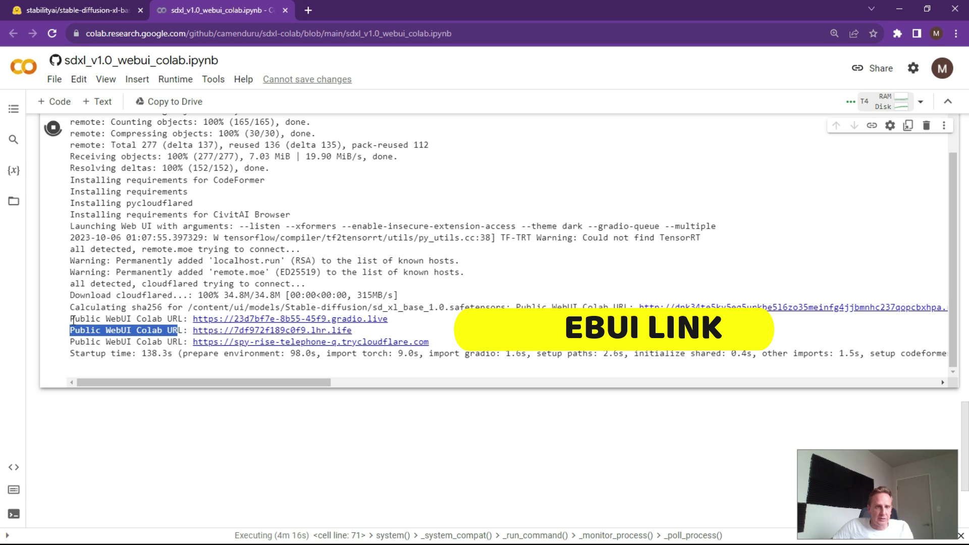
left_click_drag(70, 318, 180, 323)
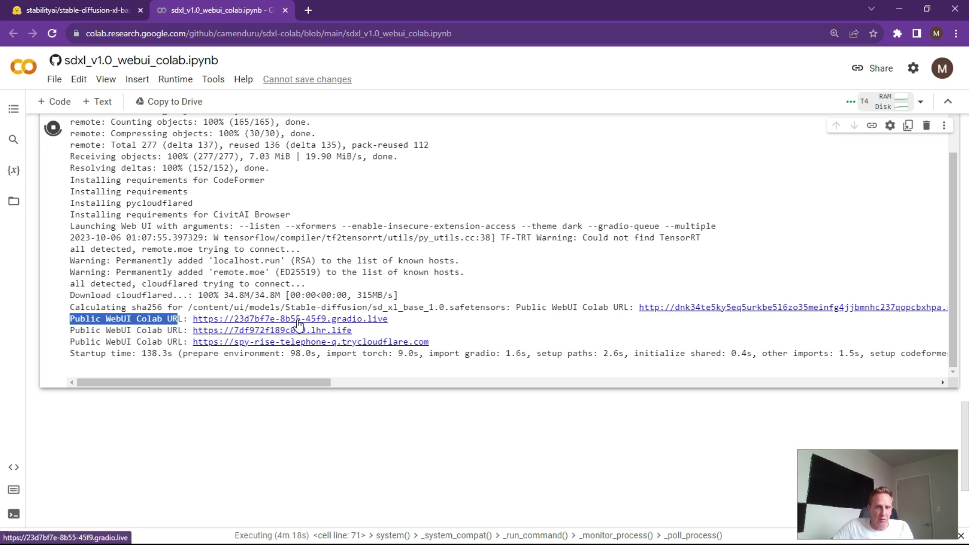
key("ctrl+plus")
key("ctrl+plus")
key("ctrl+plus")
key("ctrl+plus")
scroll(385, 366, "down", 2)
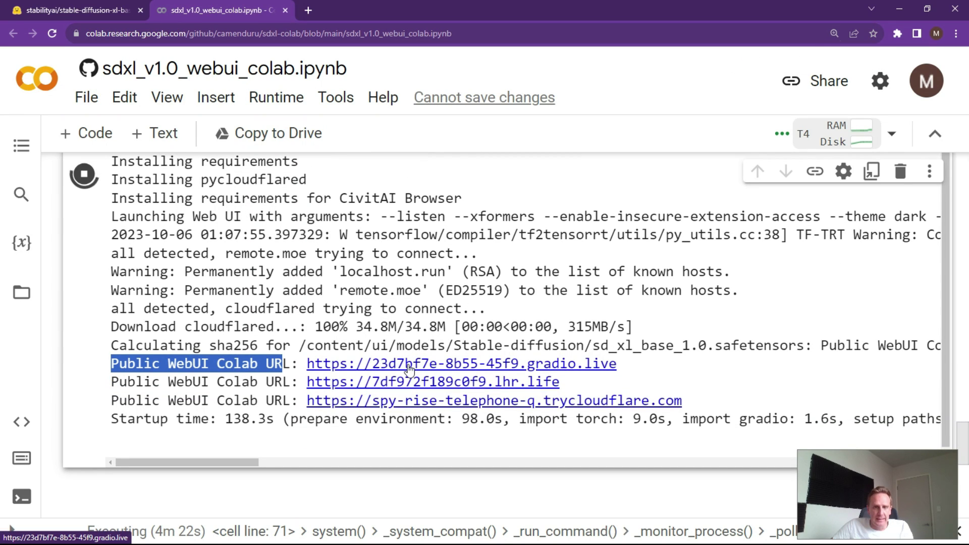
left_click(409, 365)
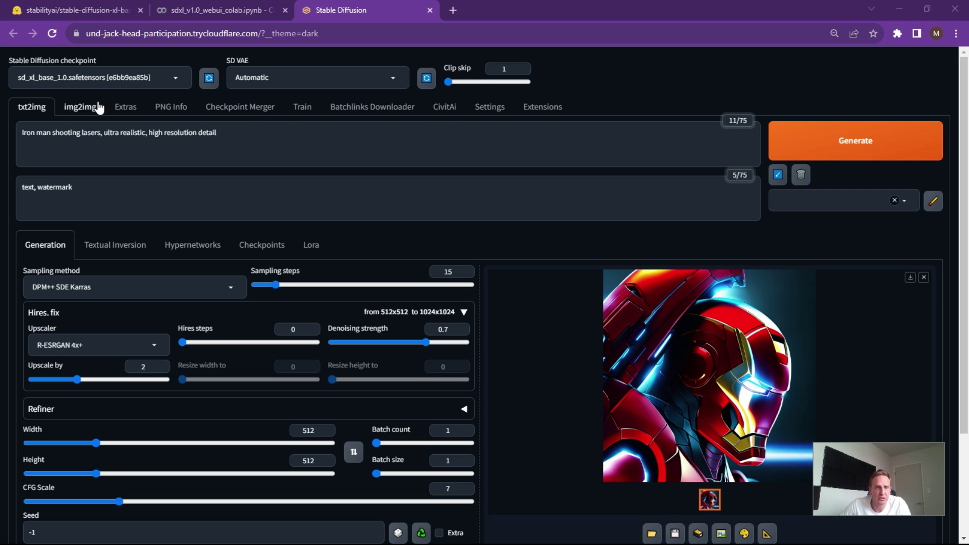
key("ctrl+plus")
key("ctrl+plus")
key("ctrl+plus")
key("ctrl+plus")
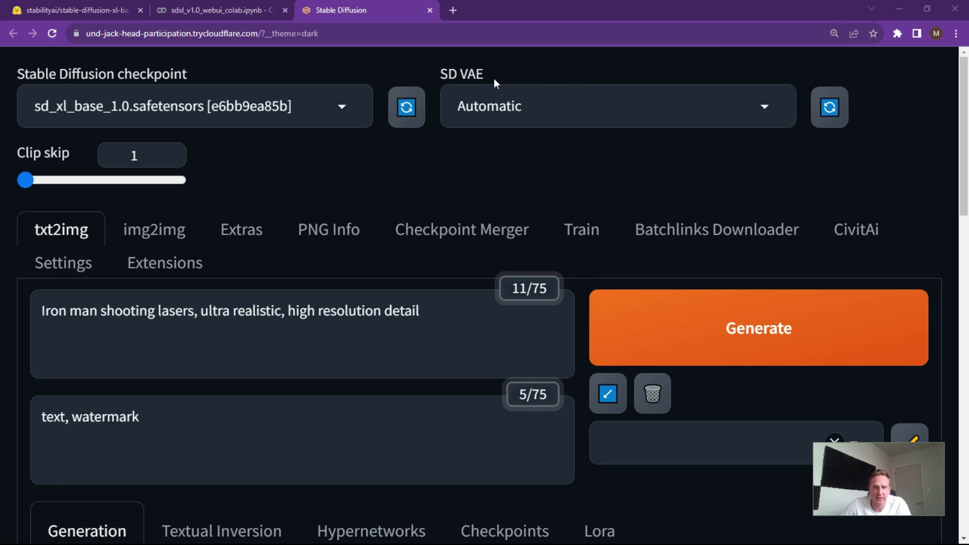
key("ctrl+minus")
key("ctrl+minus")
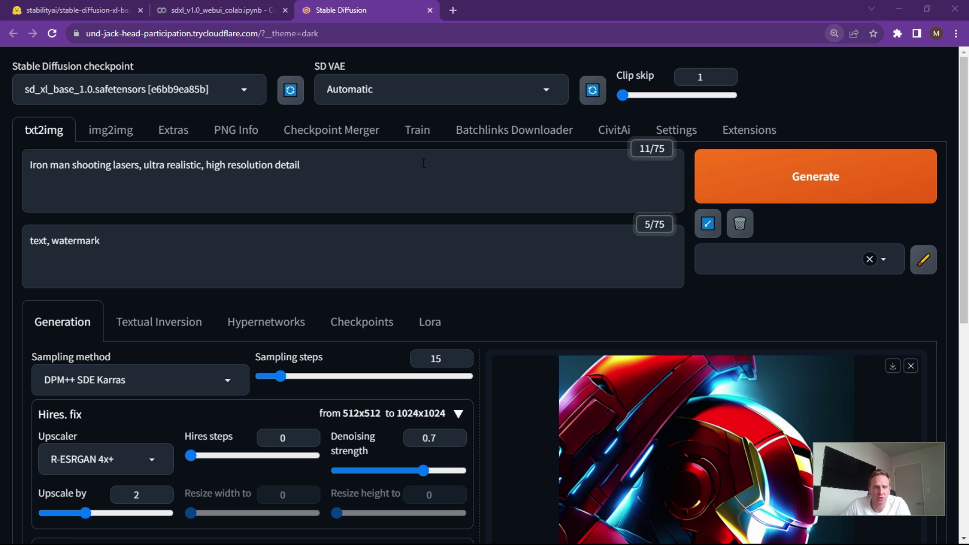
scroll(373, 199, "down", 1)
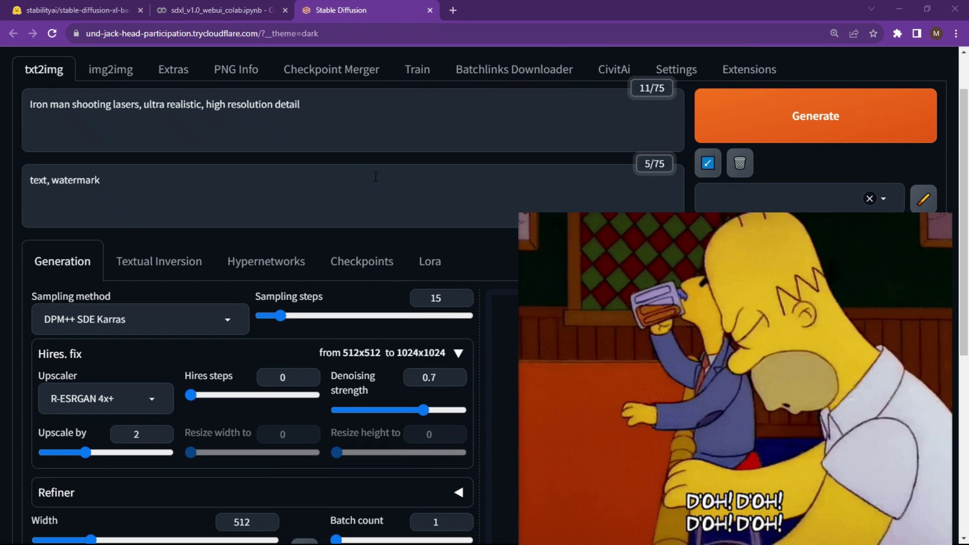
scroll(375, 177, "down", 1)
key("ctrl+minus")
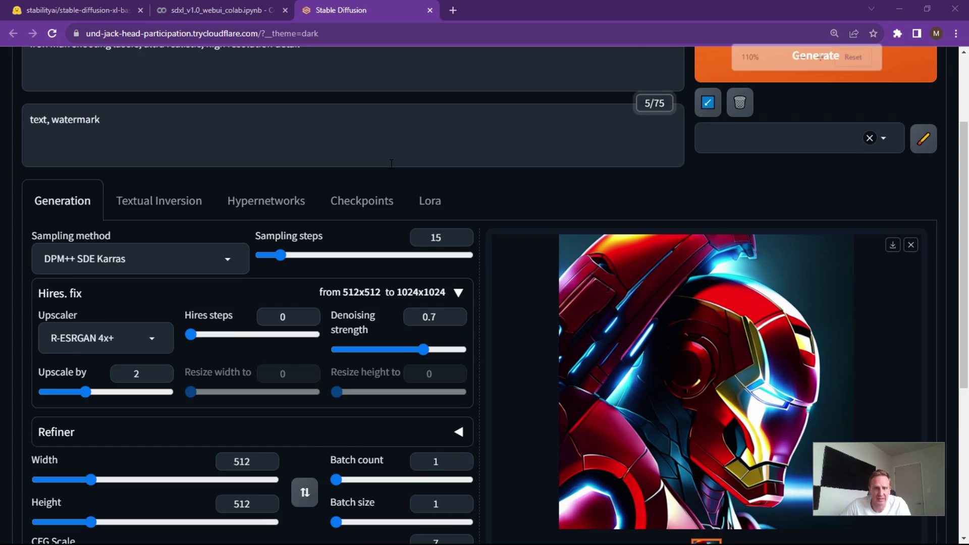
key("ctrl+minus")
scroll(409, 160, "up", 2)
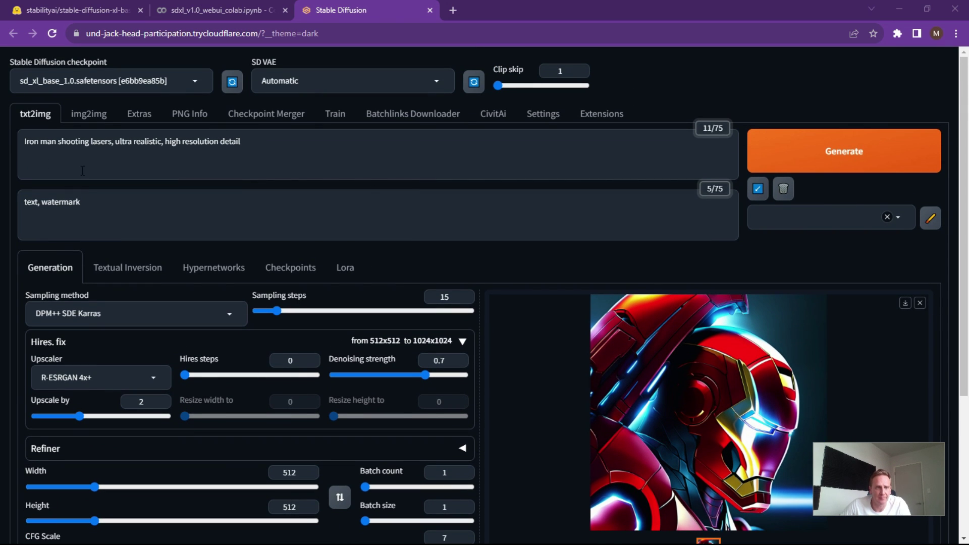
triple_click(316, 158)
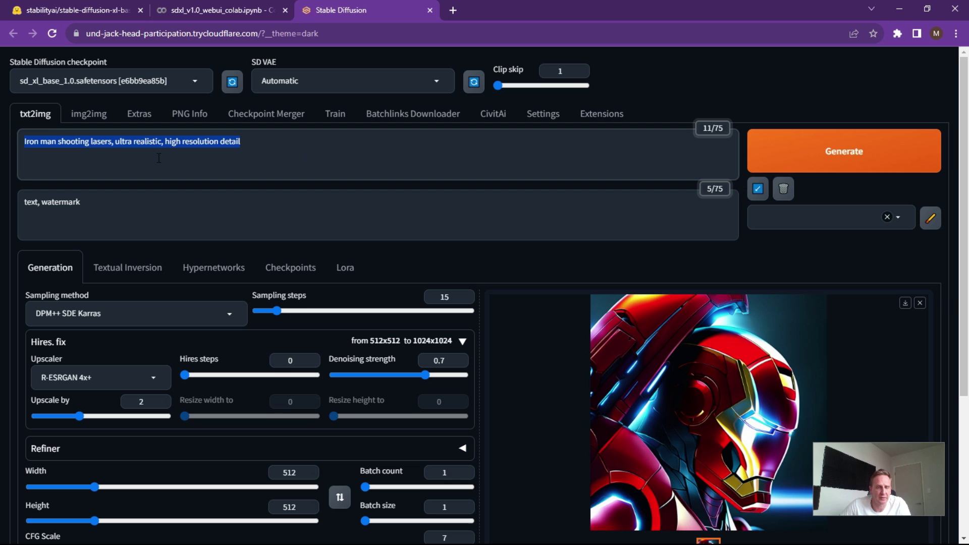
left_click(101, 201)
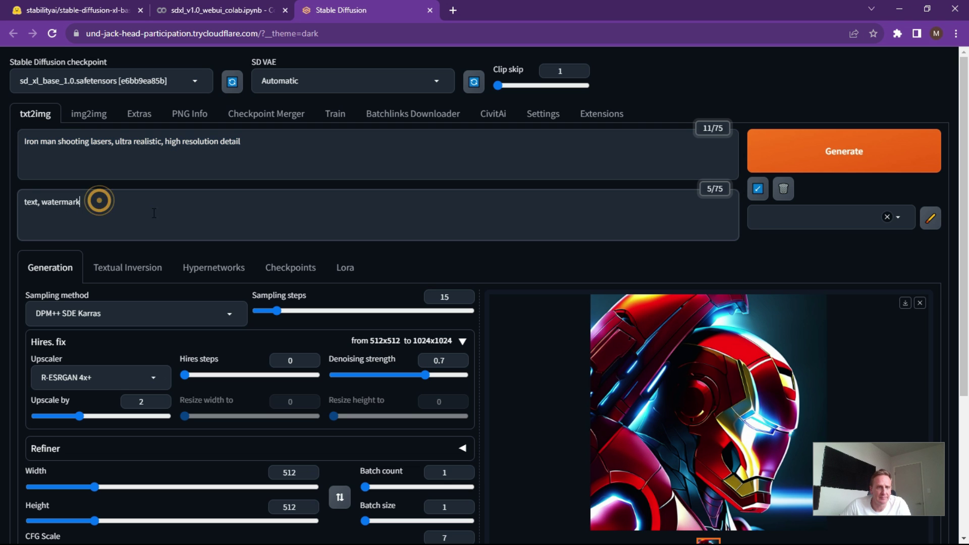
key("ctrl+minus")
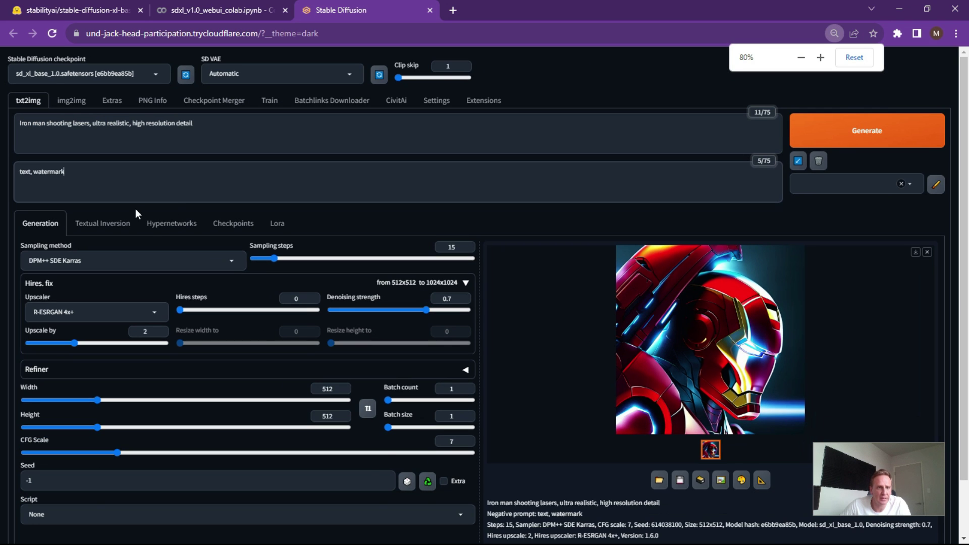
key("ctrl+equal")
scroll(203, 244, "down", 3)
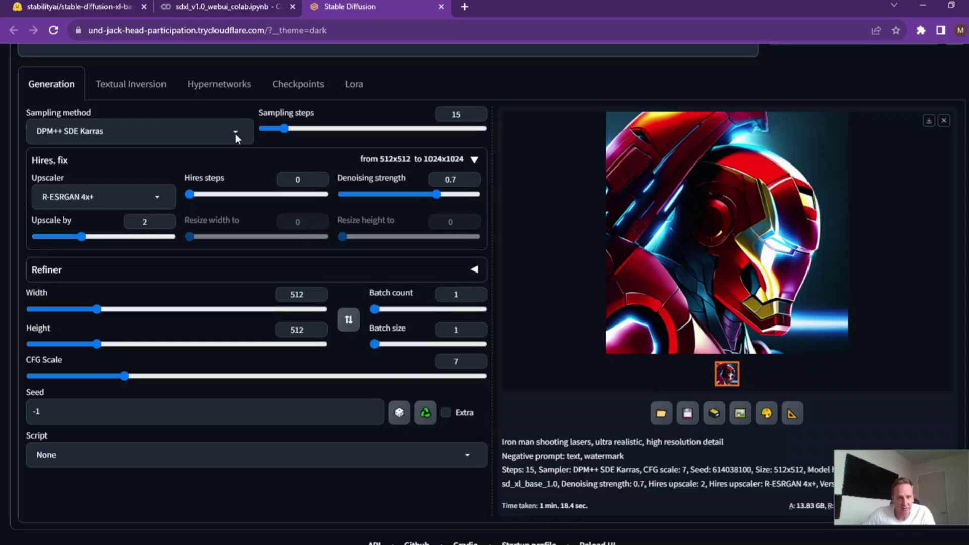
left_click(238, 132)
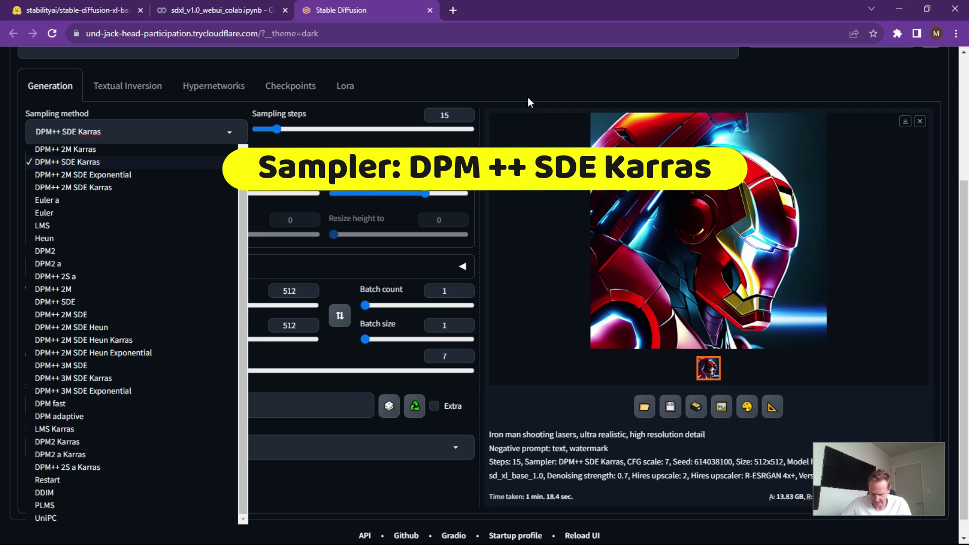
left_click(501, 78)
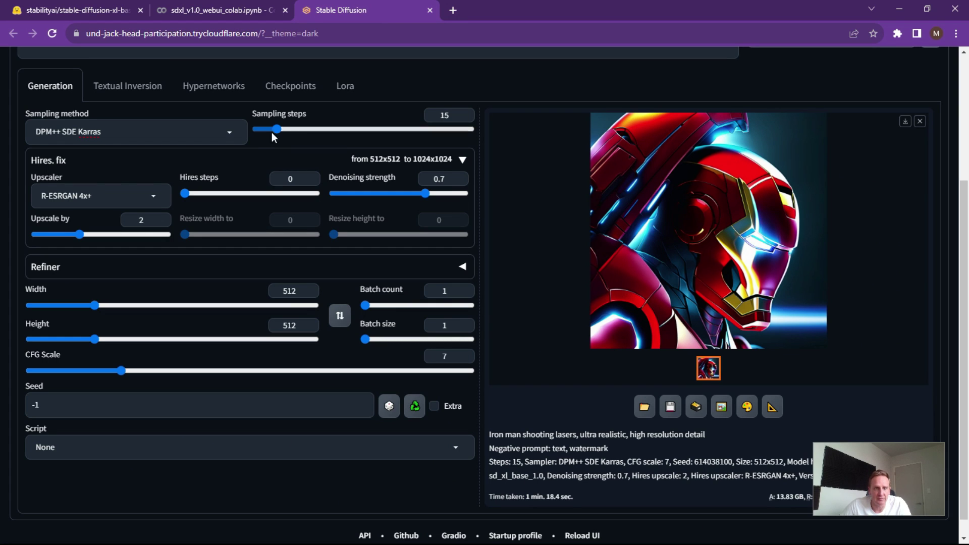
left_click(226, 133)
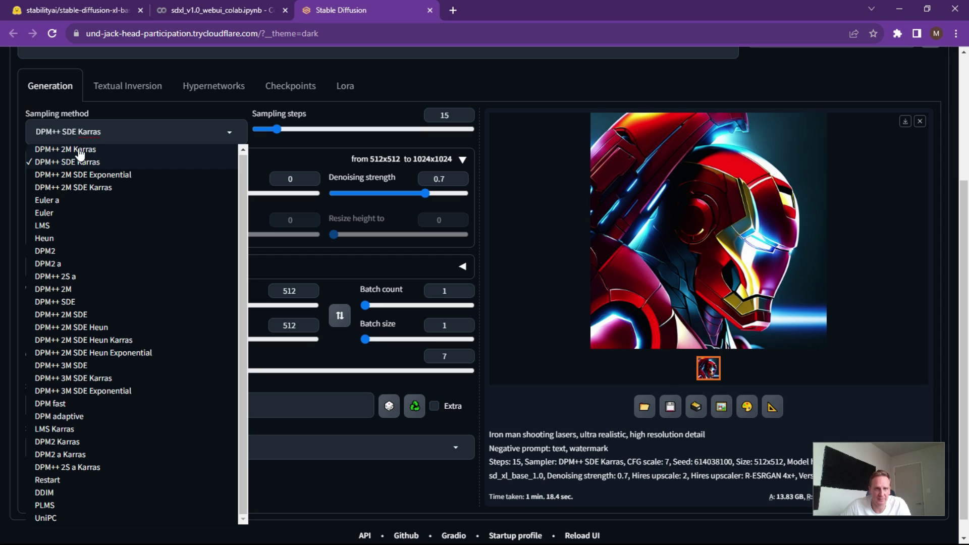
left_click(296, 144)
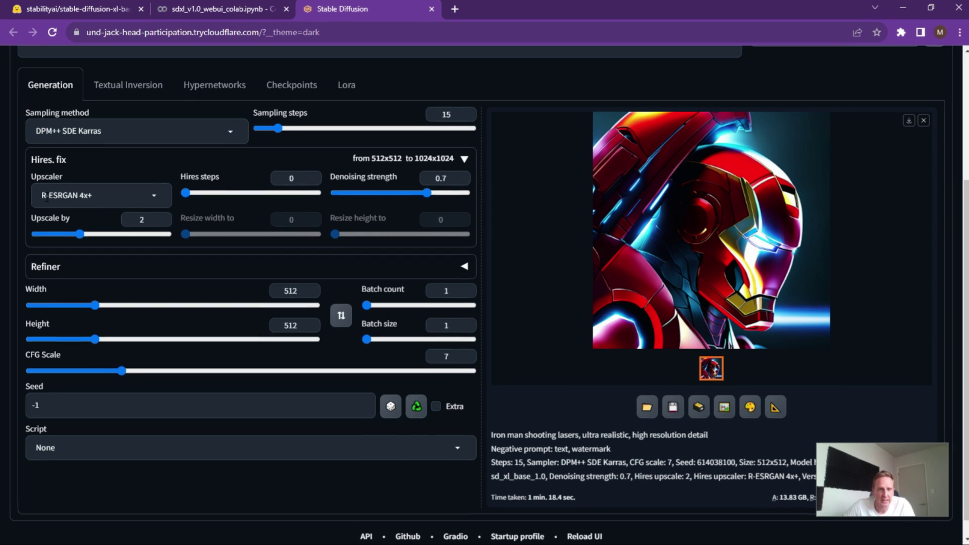
Step: Review the Upscaler list and keep R-ESRGAN 4x+ as the hires upscaler
left_click(152, 196)
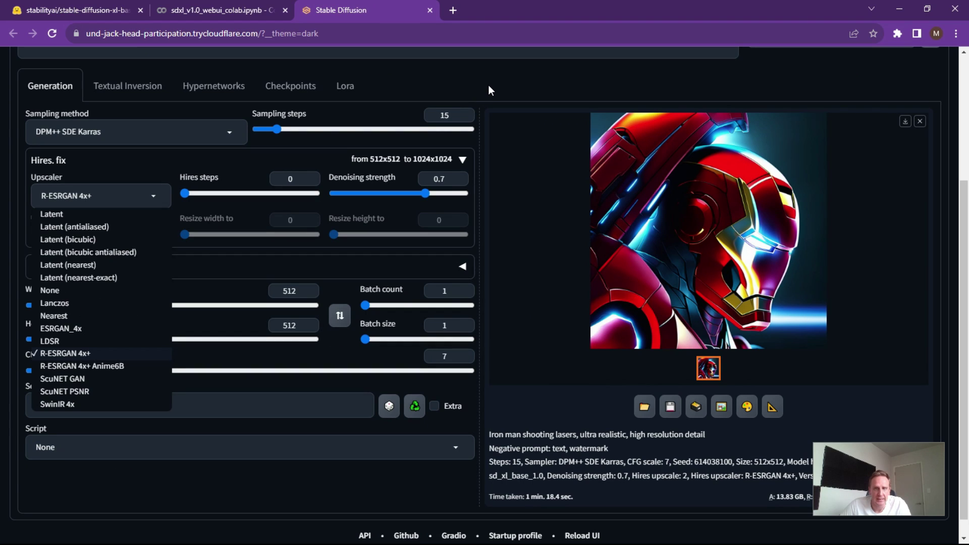
left_click(489, 84)
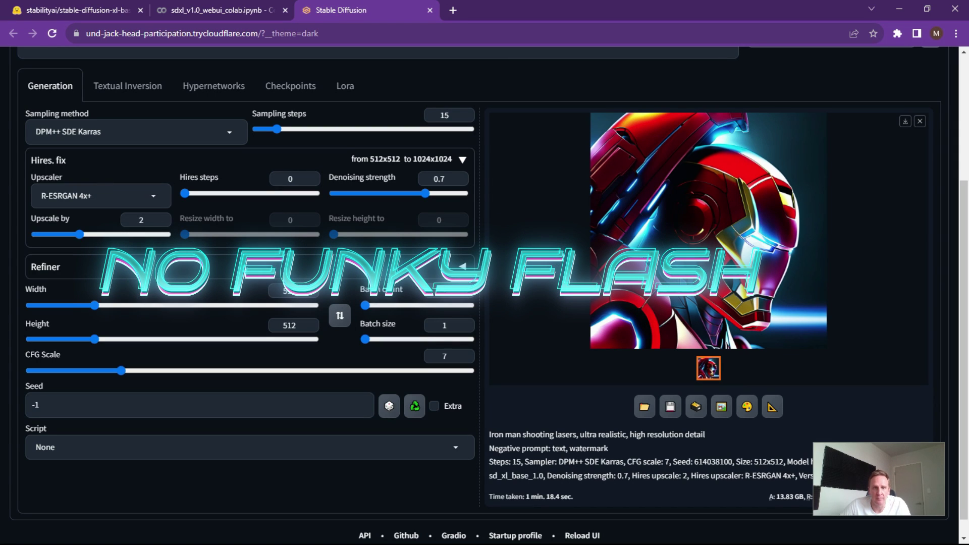
scroll(1, 120, "up", 4)
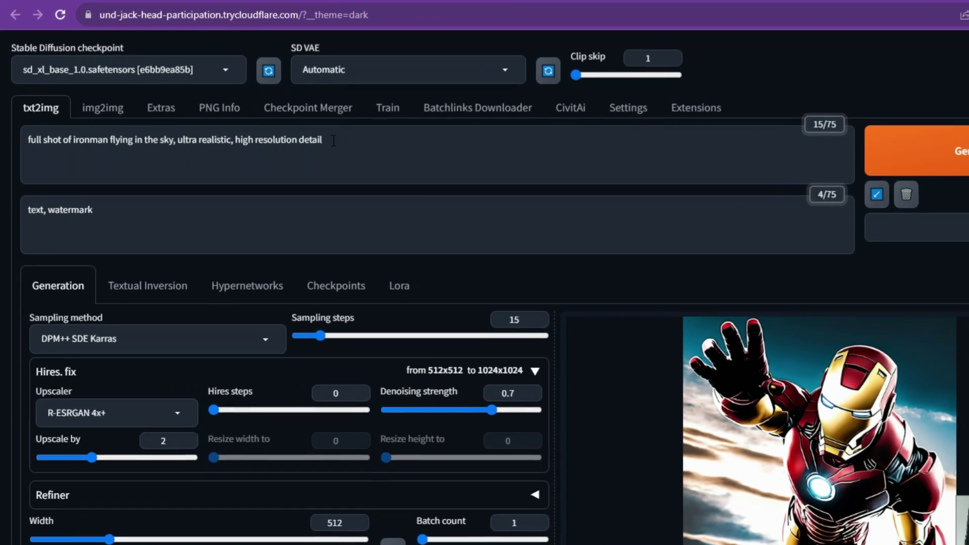
Step: Select the whole flying Iron Man prompt, adjust page zoom, and scroll down to the result
triple_click(352, 139)
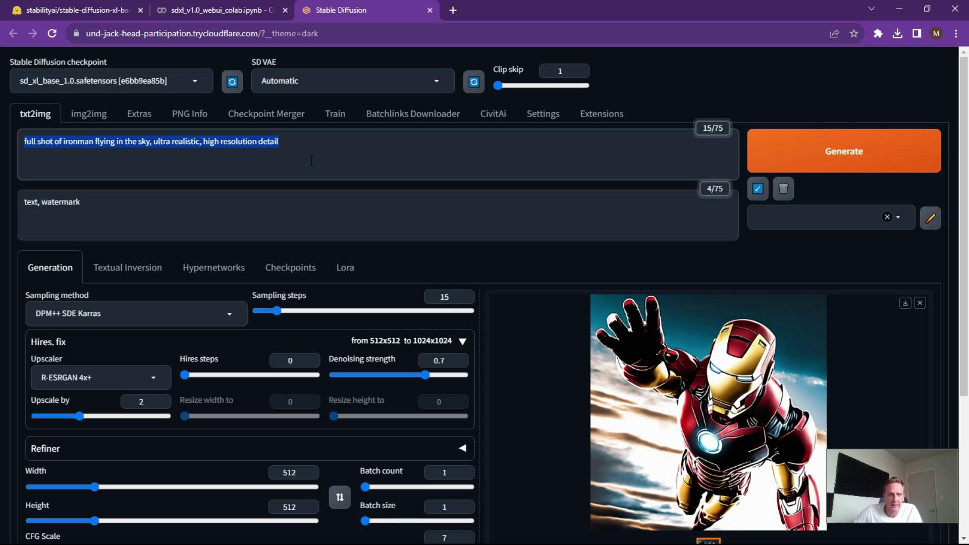
key("ctrl+plus")
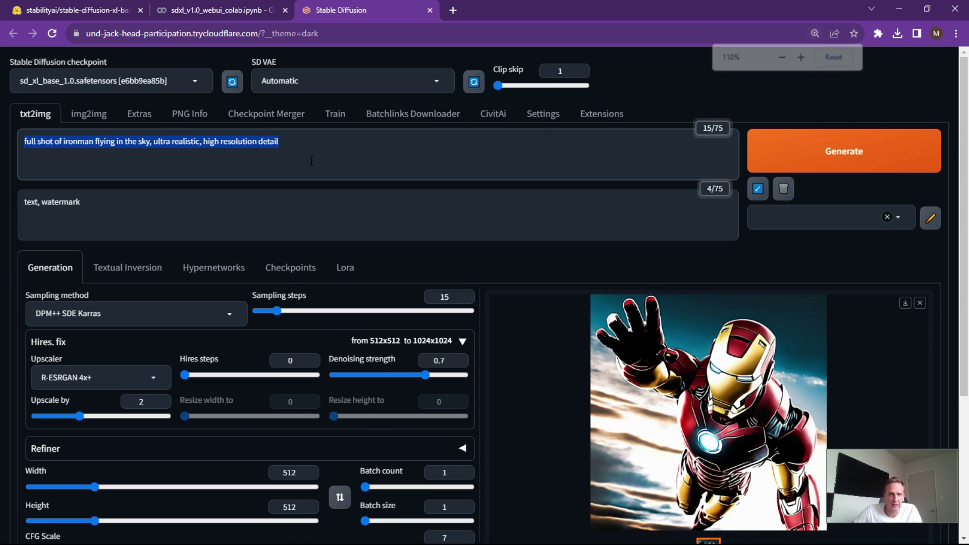
key("ctrl+plus")
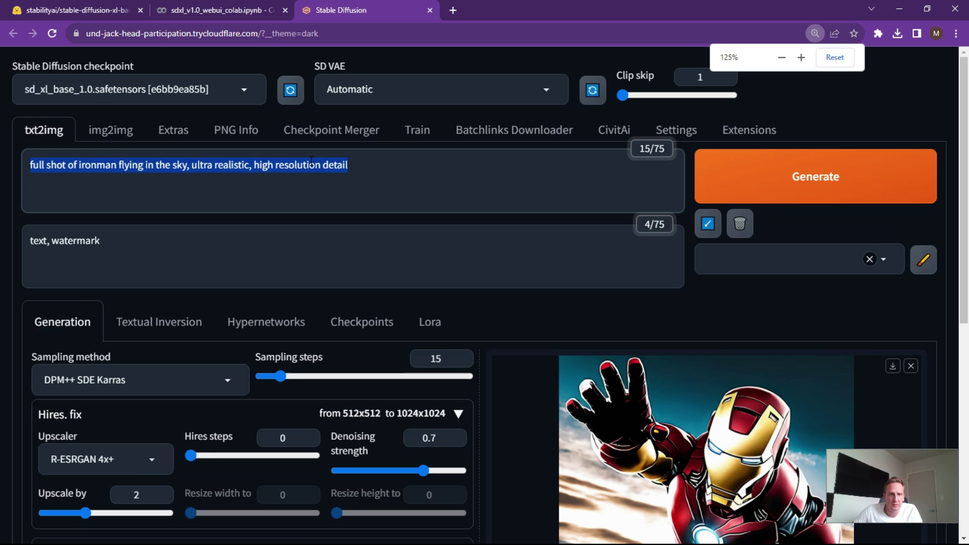
key("ctrl+minus")
scroll(312, 161, "down", 1)
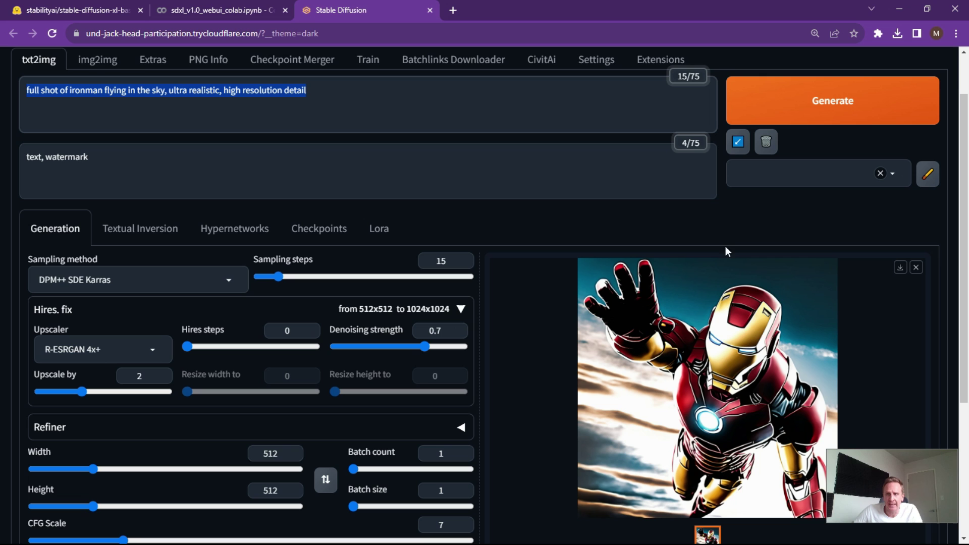
scroll(725, 293, "down", 2)
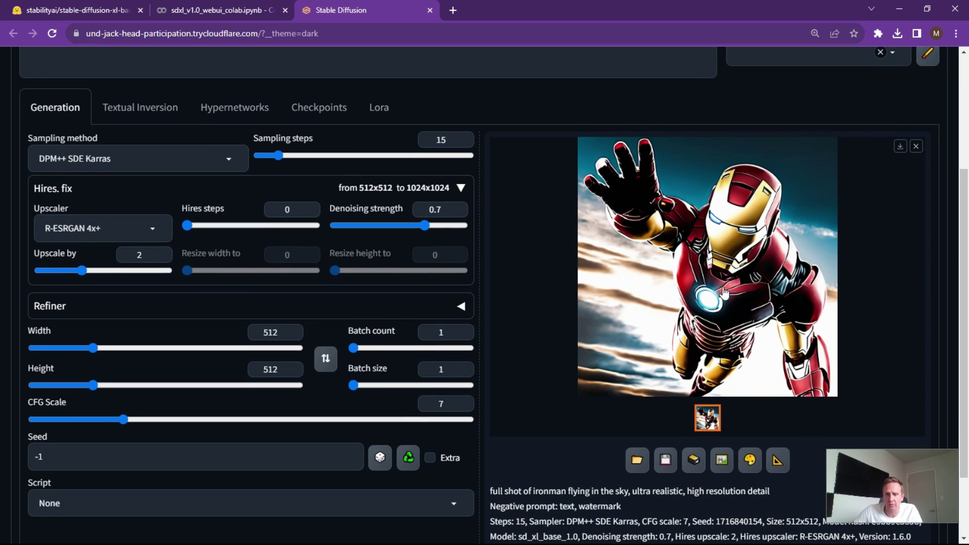
Step: View the generated Iron Man image full-size, close the viewer, and return to Colab
left_click(732, 264)
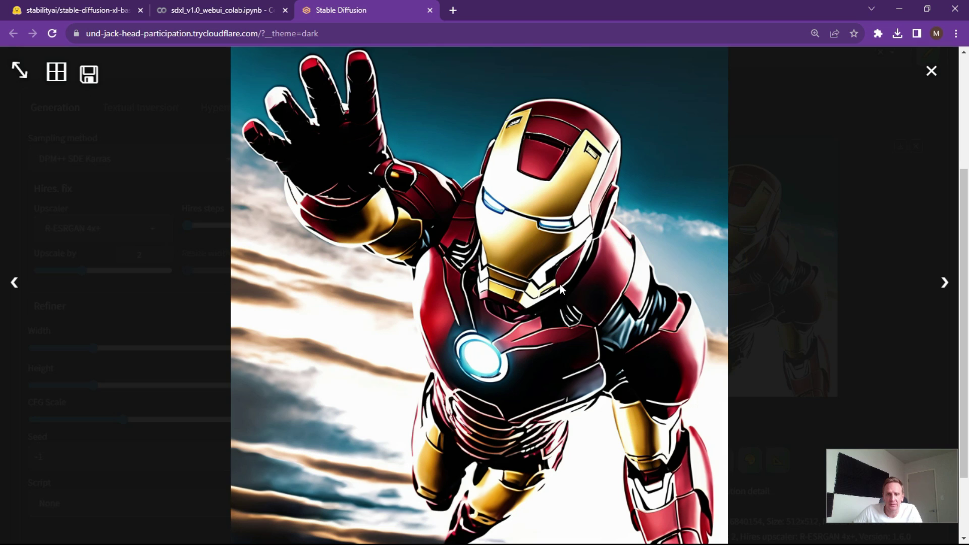
key("ctrl+plus")
key("ctrl+plus")
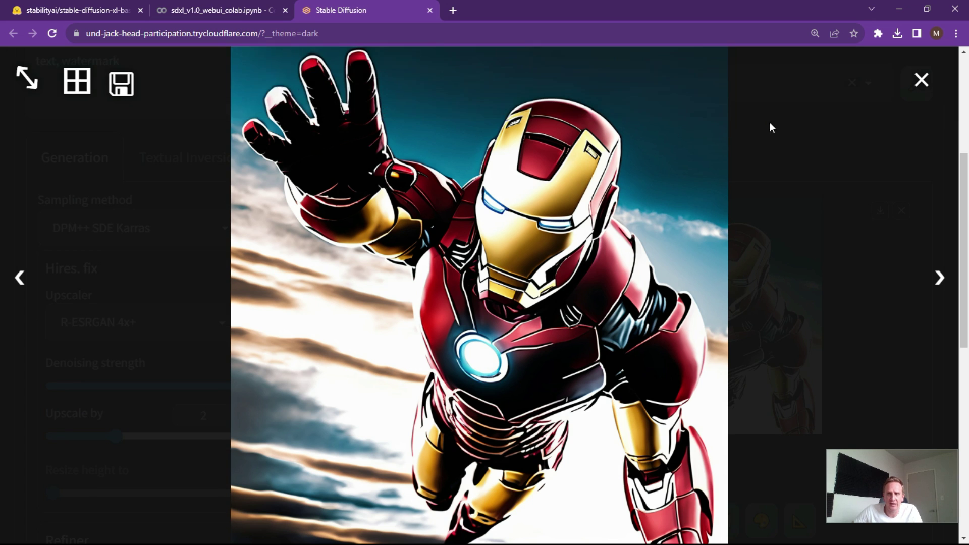
left_click(922, 79)
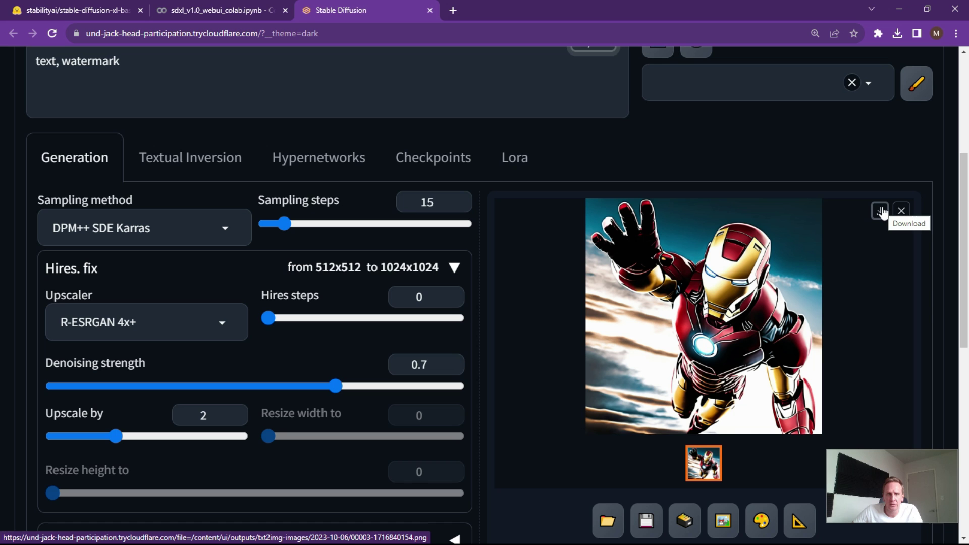
left_click(231, 10)
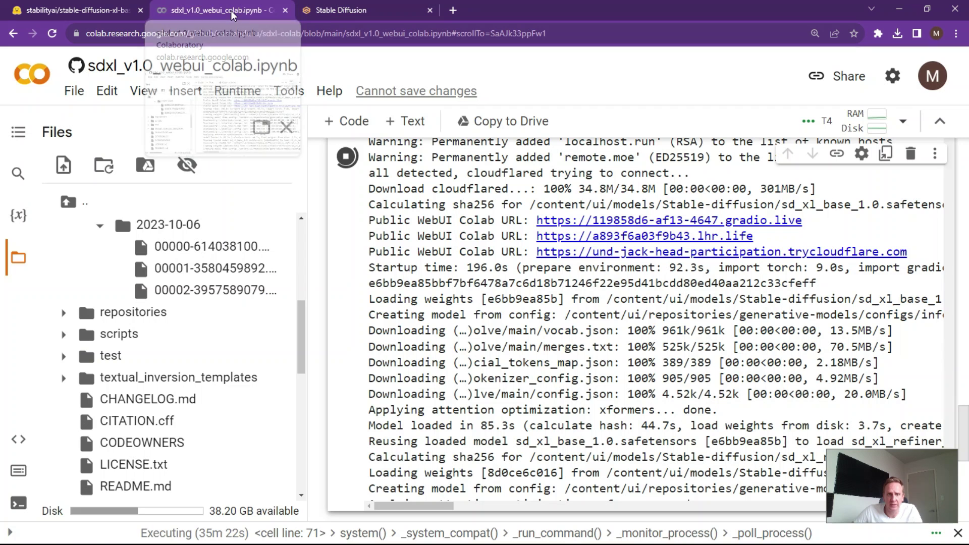
Step: Bring back the Colab file browser panel and enlarge the page
scroll(125, 271, "up", 3)
scroll(124, 271, "up", 3)
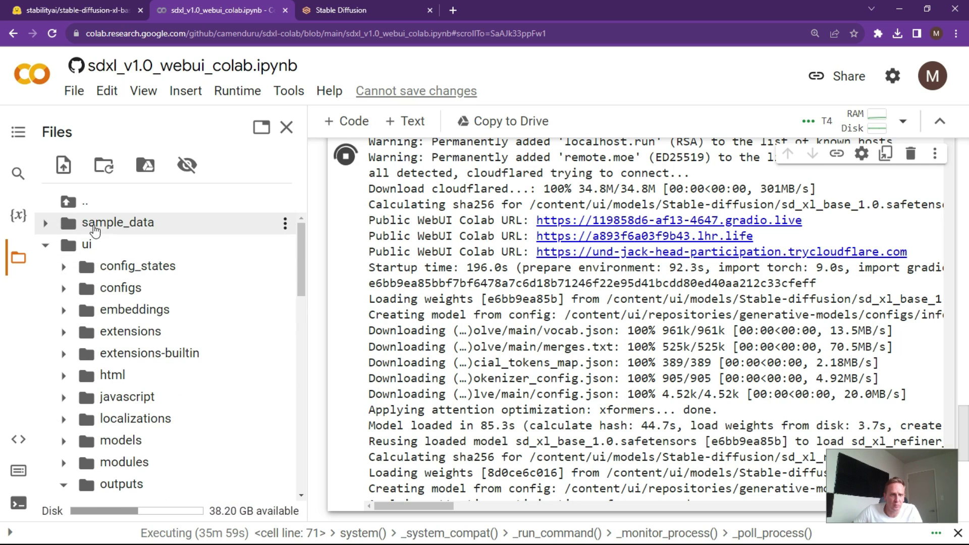
left_click(19, 259)
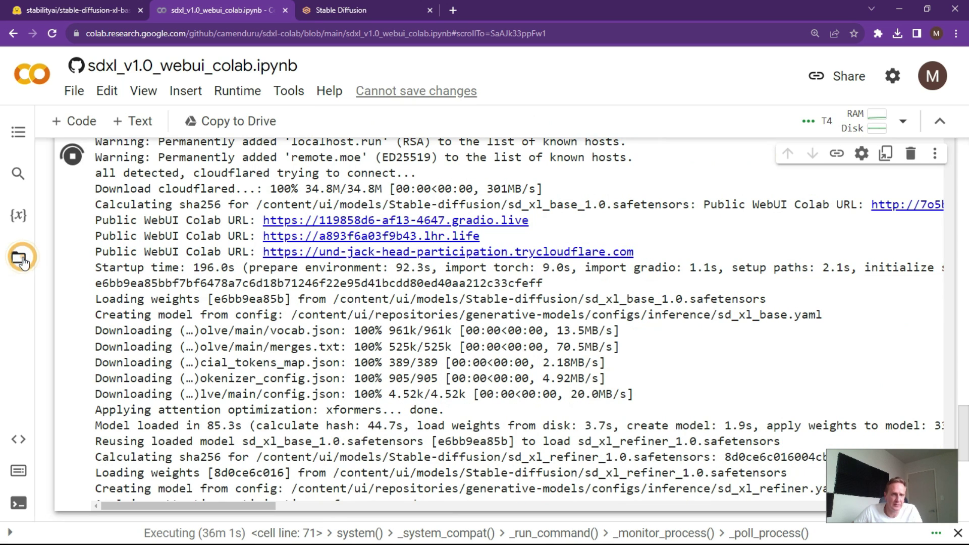
left_click(18, 259)
key("ctrl+plus")
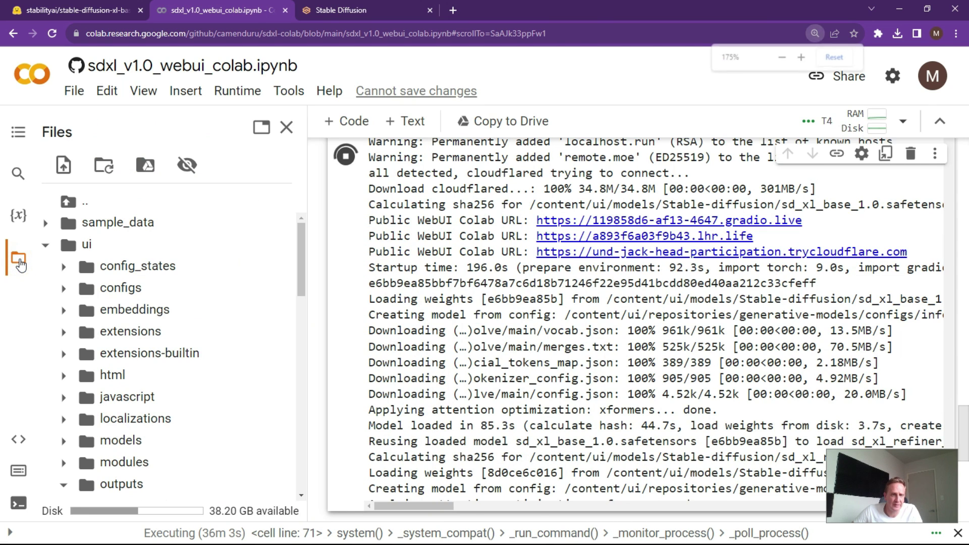
Step: Expand outputs > txt2img-images > 2023-10-06 to list saved images, then return to Stable Diffusion
scroll(197, 354, "down", 5)
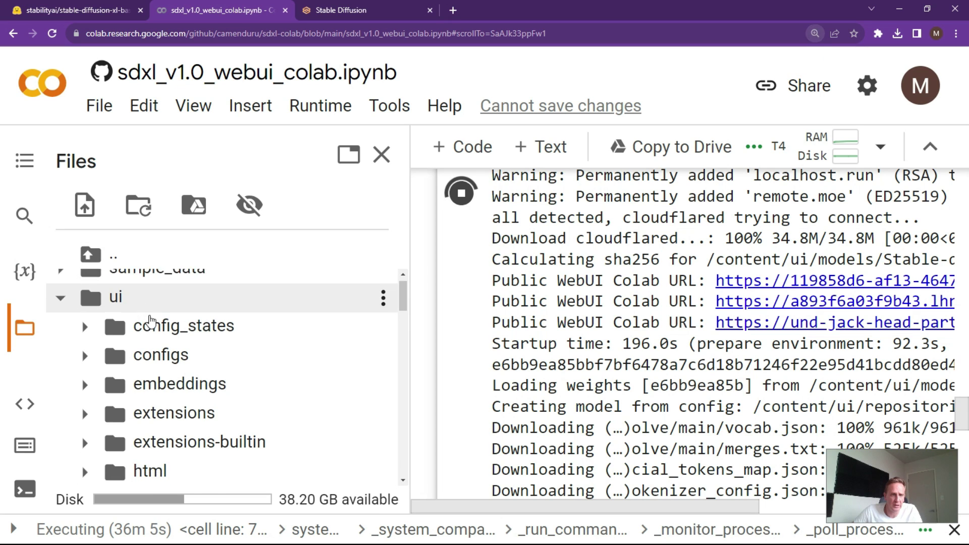
scroll(195, 374, "down", 1)
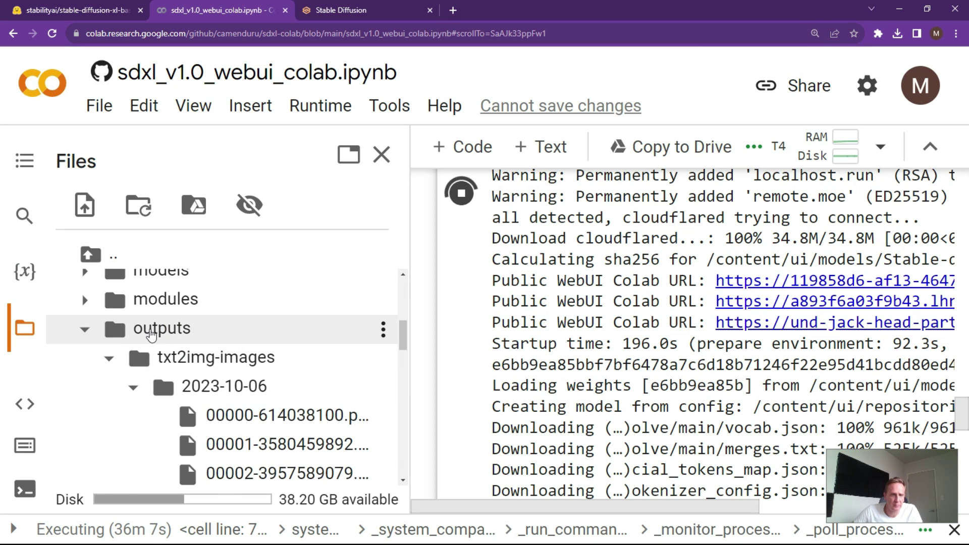
left_click(150, 331)
left_click(151, 330)
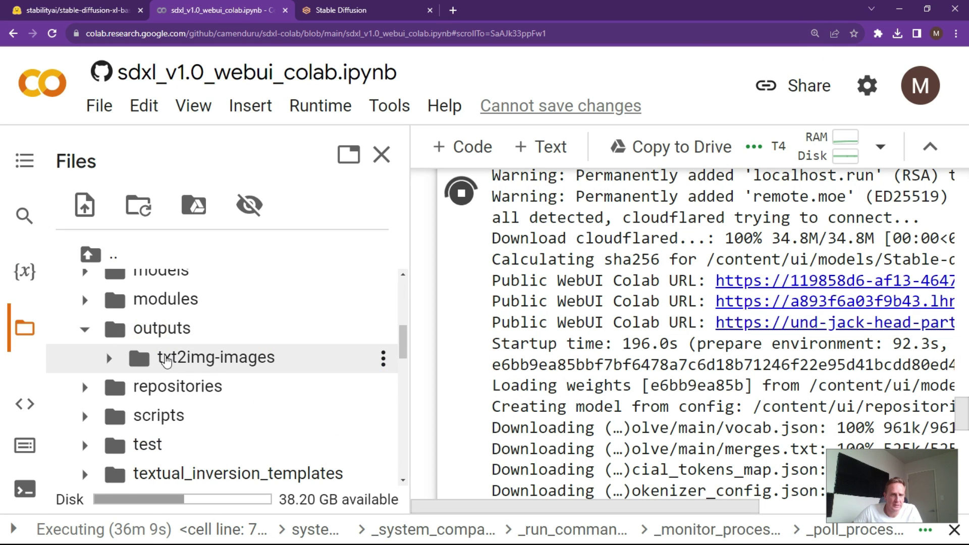
left_click(152, 358)
left_click(135, 387)
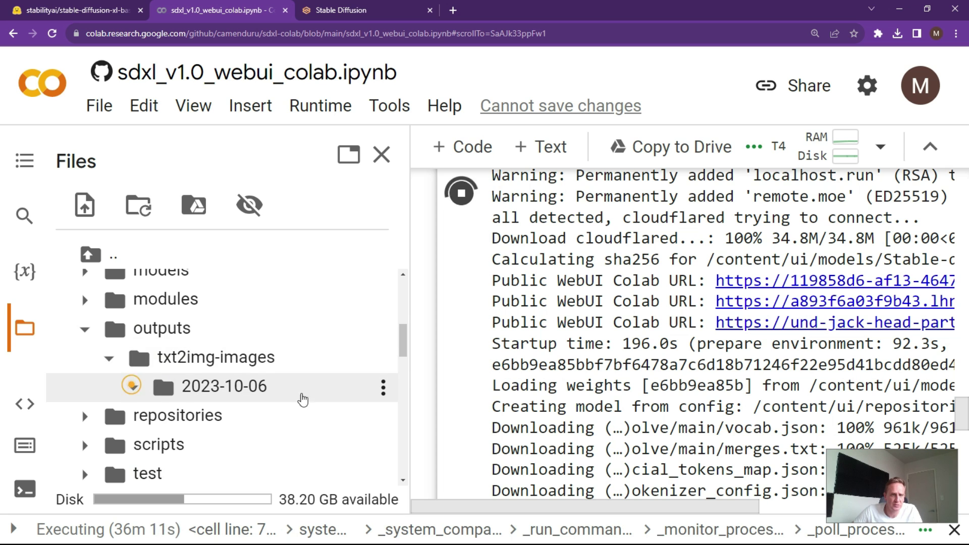
key("ctrl+Tab")
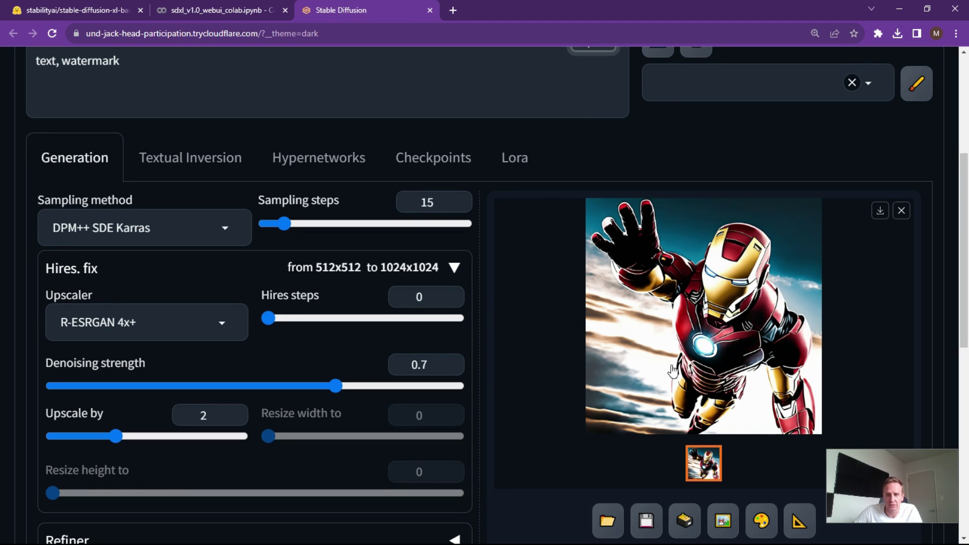
key("ctrl+minus")
key("ctrl+plus")
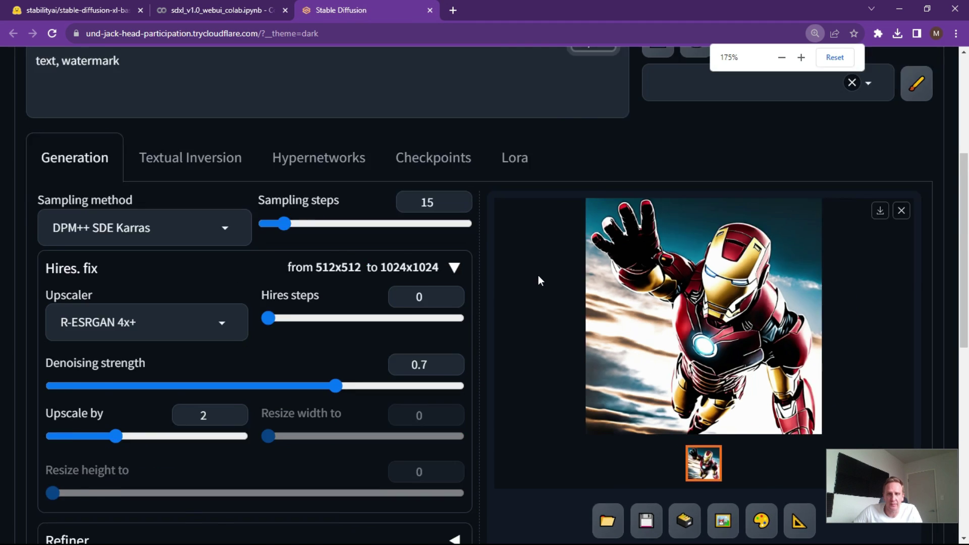
key("ctrl+plus")
key("ctrl+minus")
key("ctrl+minus")
key("ctrl+minus")
key("ctrl+minus")
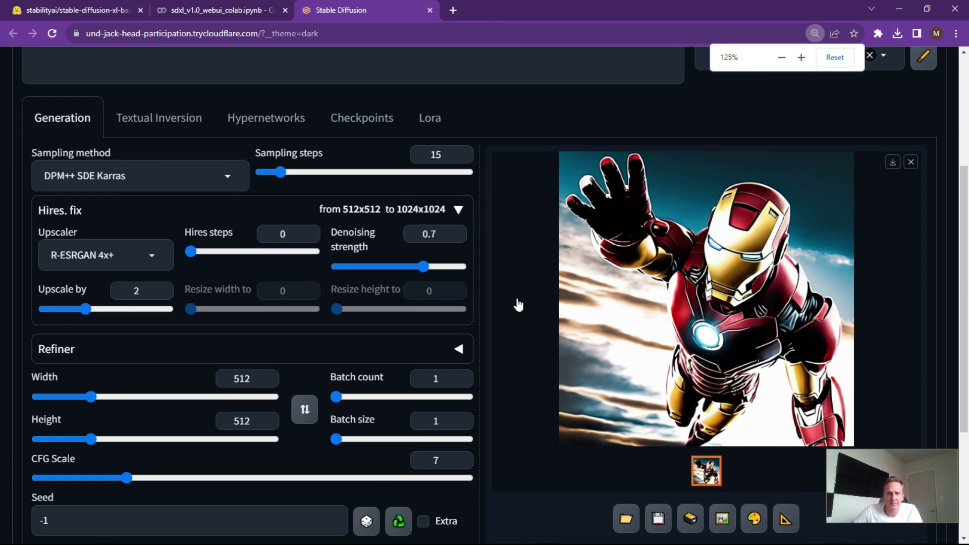
key("ctrl+minus")
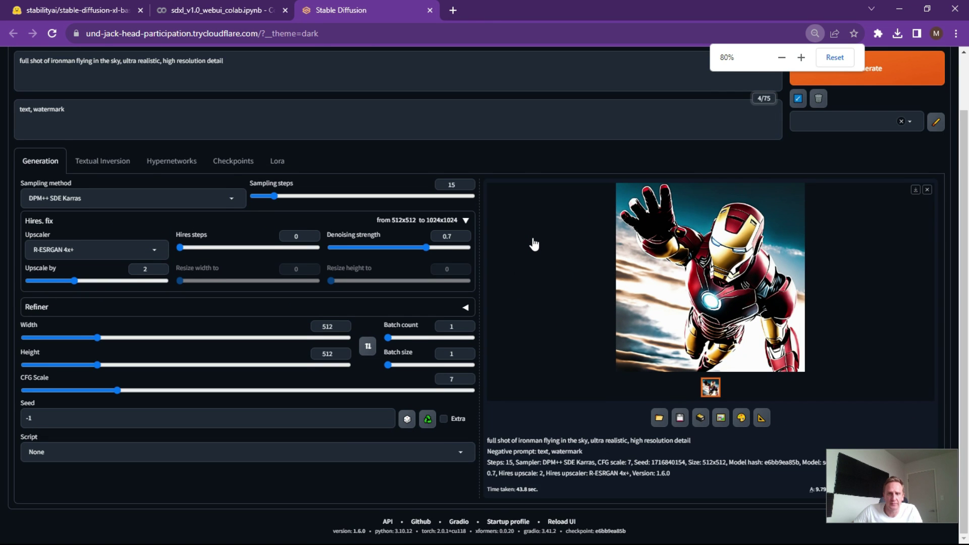
scroll(534, 244, "up", 2)
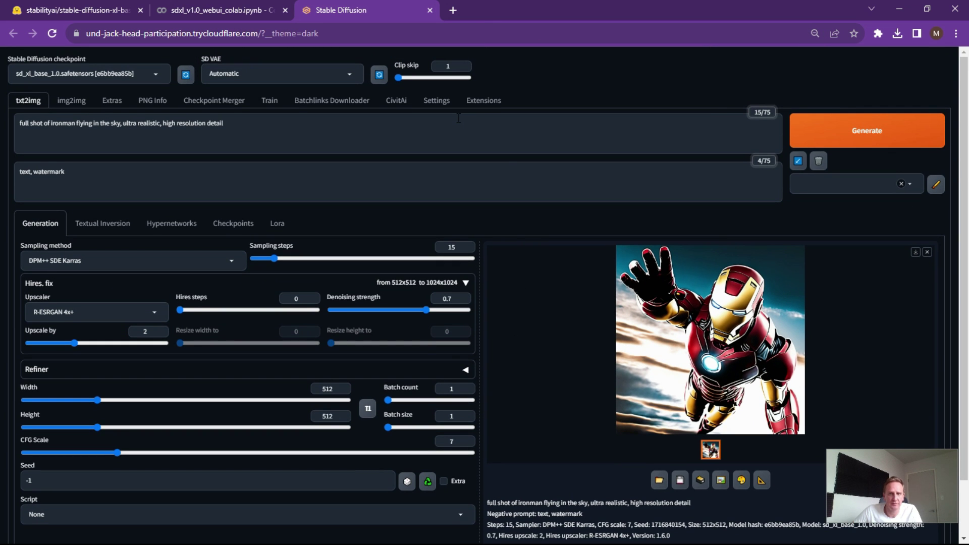